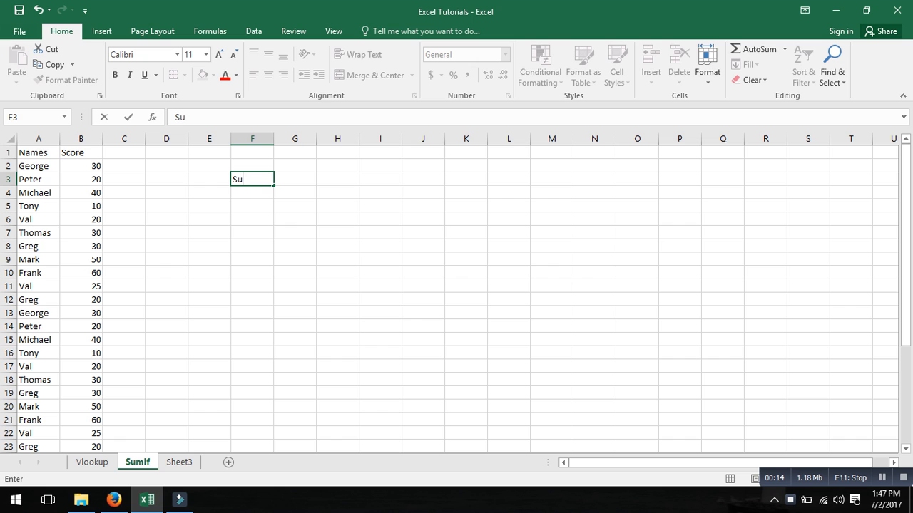
- Enter the heading Sumif in cell F3
key(Return)
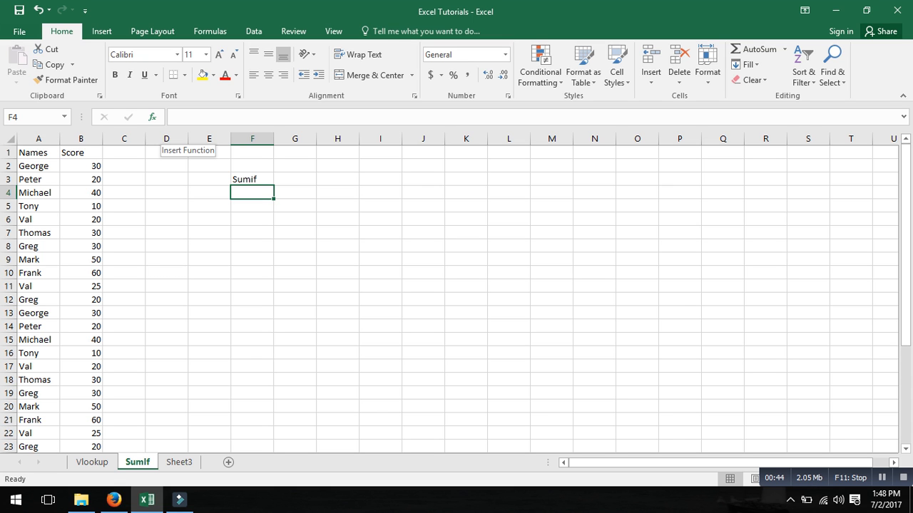
click(152, 117)
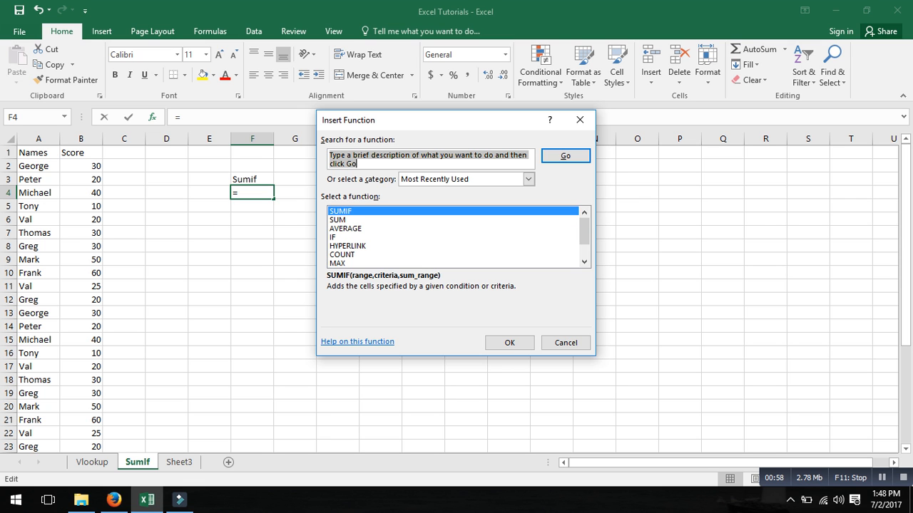
click(509, 343)
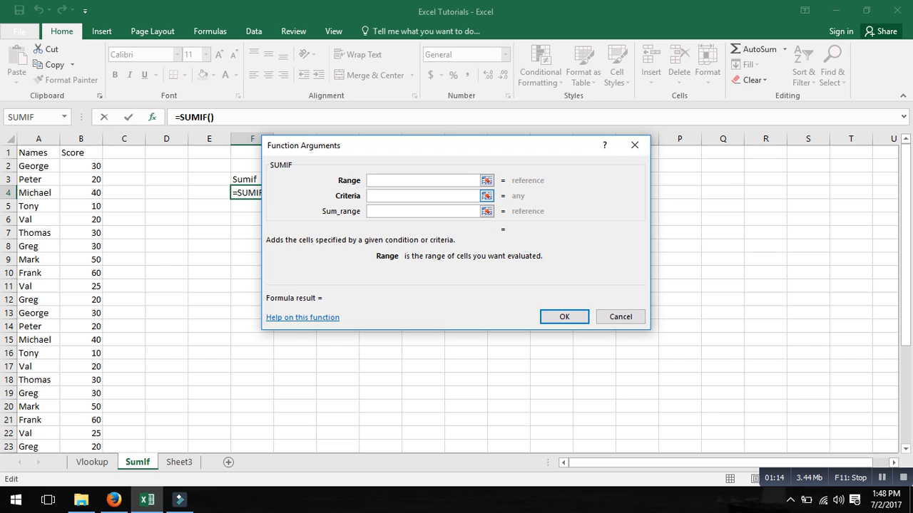
click(423, 196)
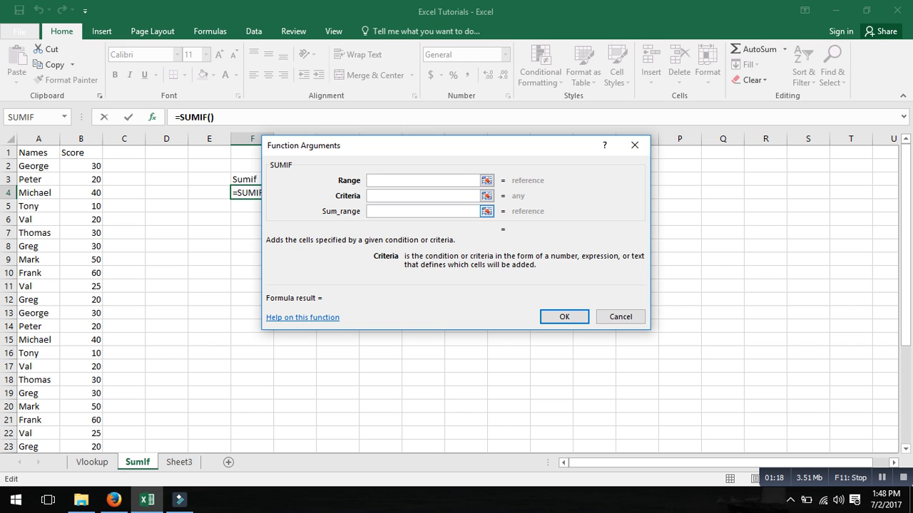
key(Tab)
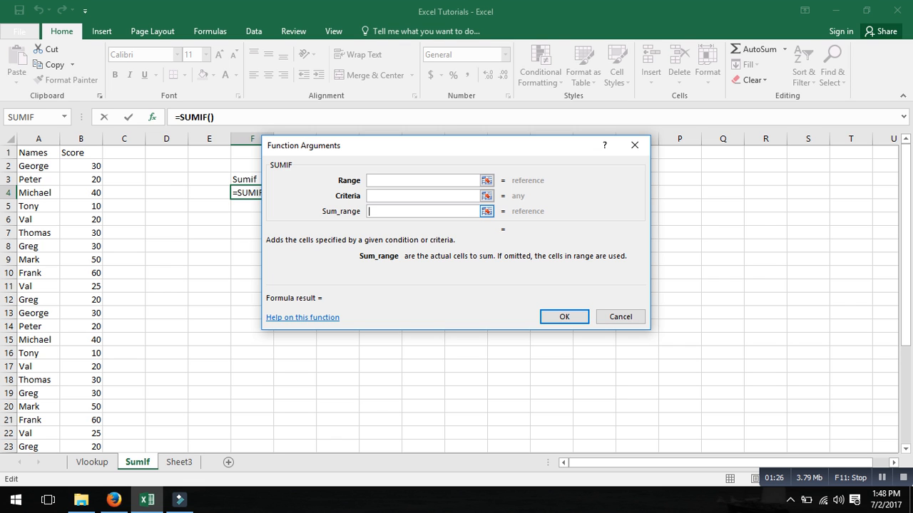
key(Escape)
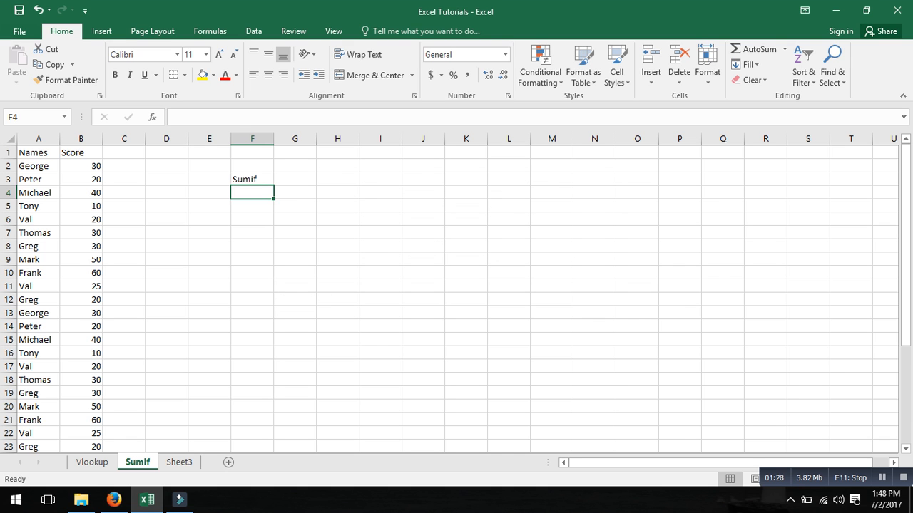
- Change the header in cell A1 to Student Names and fit column A's width to its contents
click(39, 139)
click(39, 152)
drag(39, 152, 80, 286)
click(38, 153)
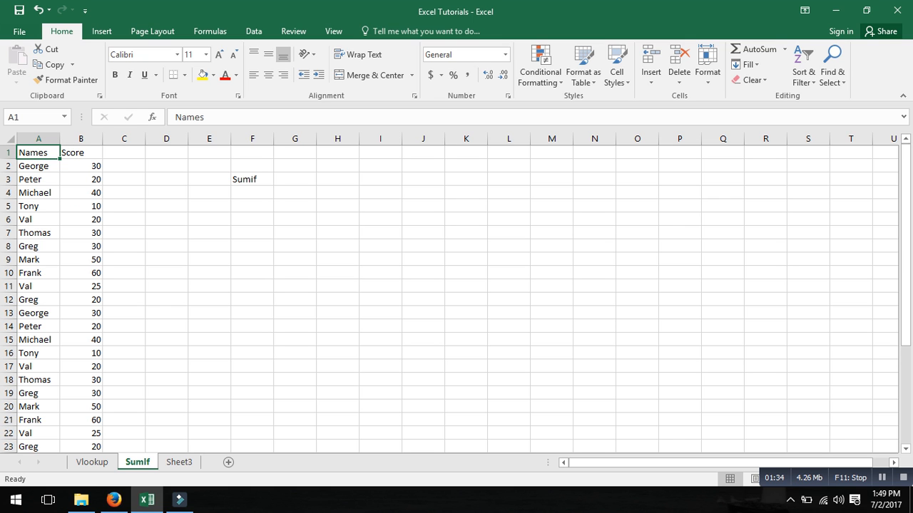
text(St)
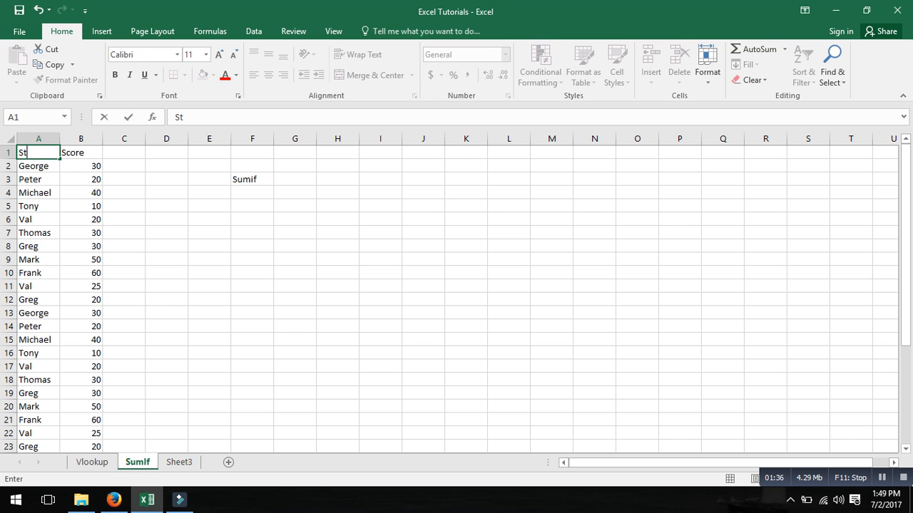
text(udent Names)
key(Return)
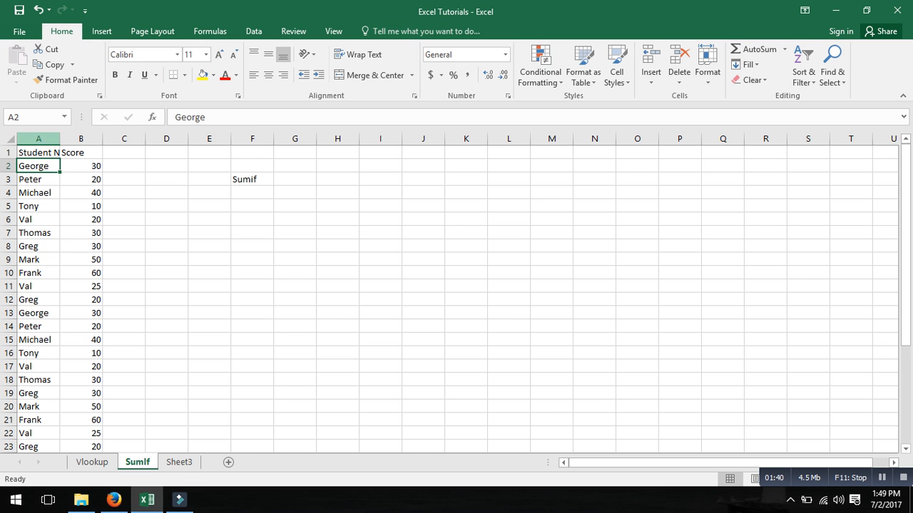
double_click(60, 139)
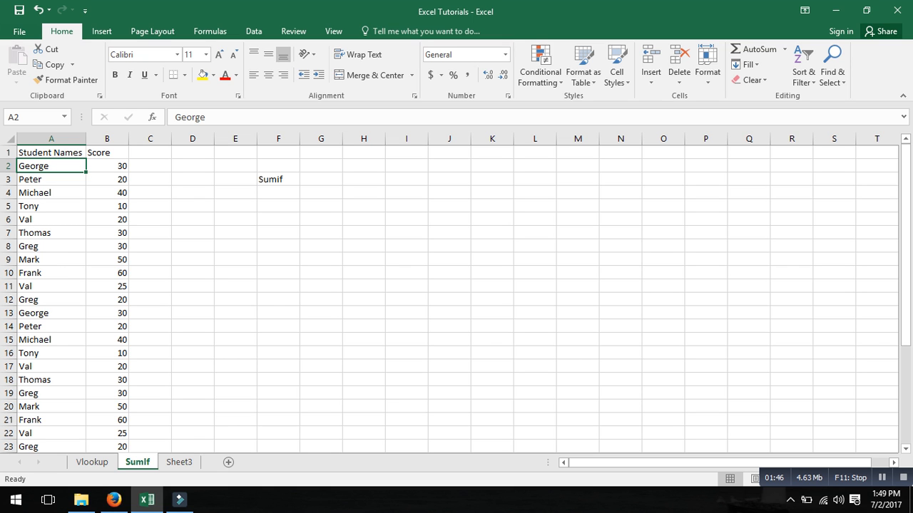
- Enter the same student name as in cell A8 into cell F6 as the lookup criterion
click(52, 246)
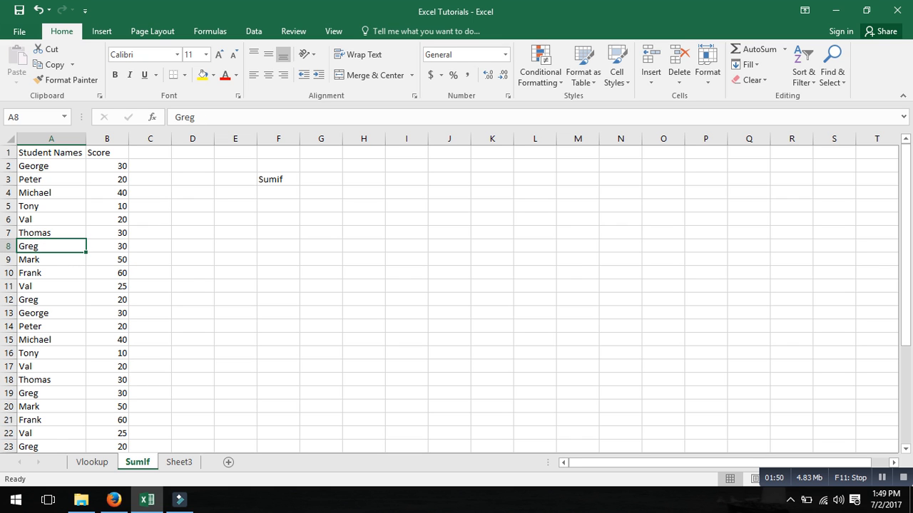
click(278, 219)
text(Greg)
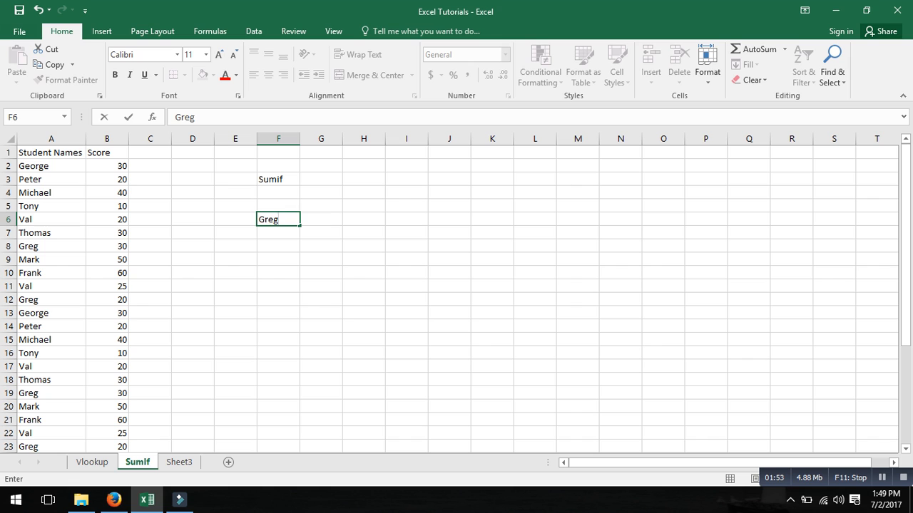
key(Return)
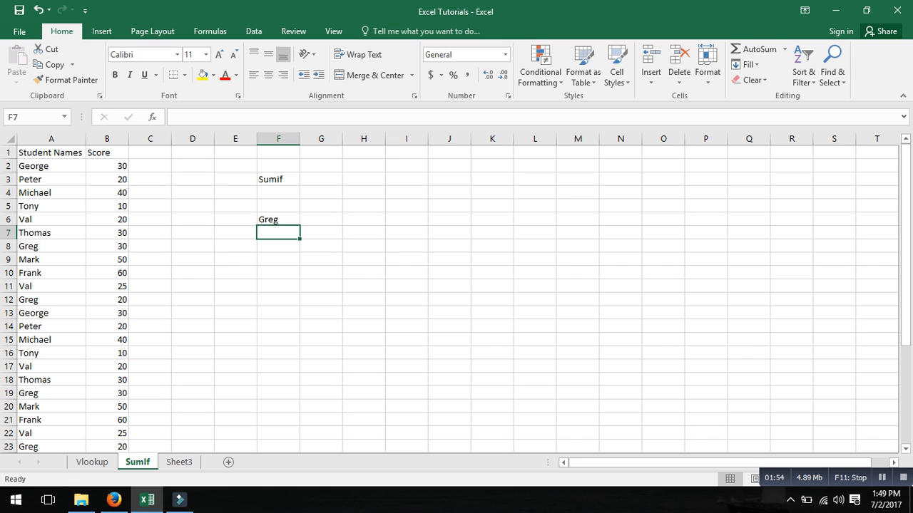
key(Right)
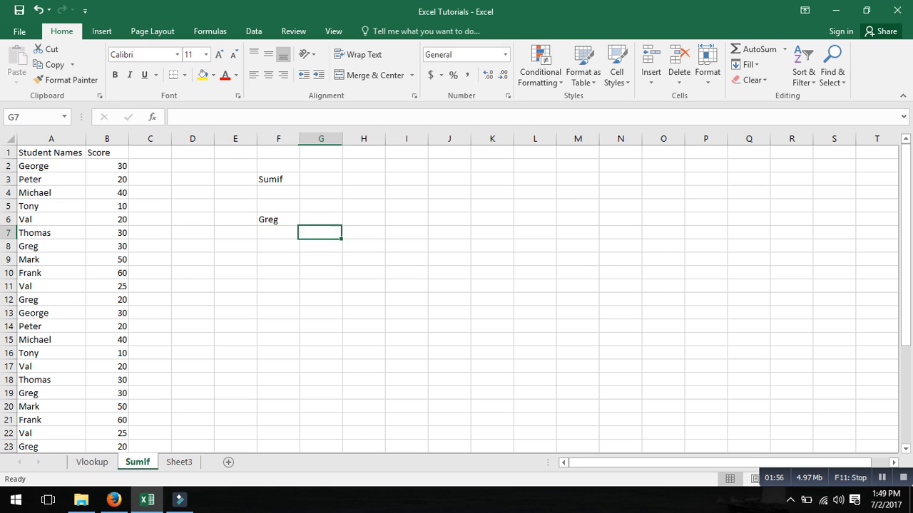
key(Up)
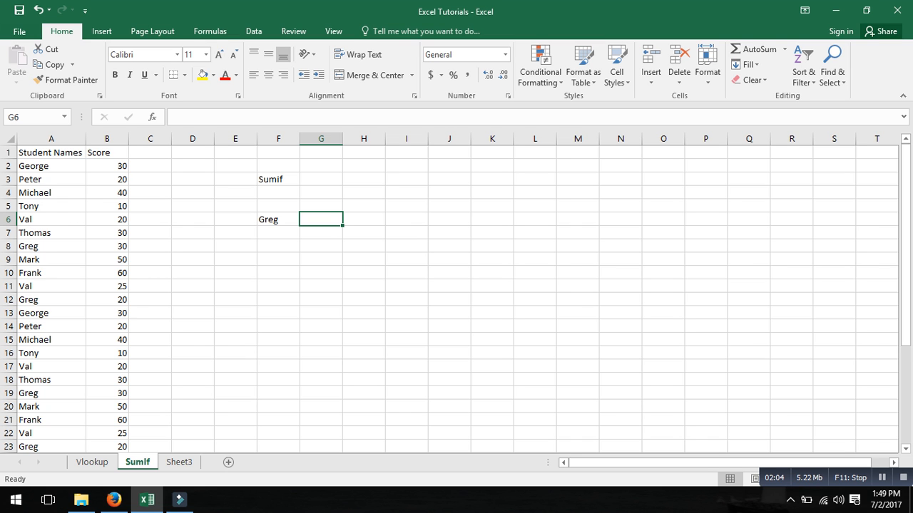
scroll(456, 299, down, 8)
scroll(456, 299, up, 8)
click(107, 206)
ctrl+click(106, 259)
ctrl+click(107, 327)
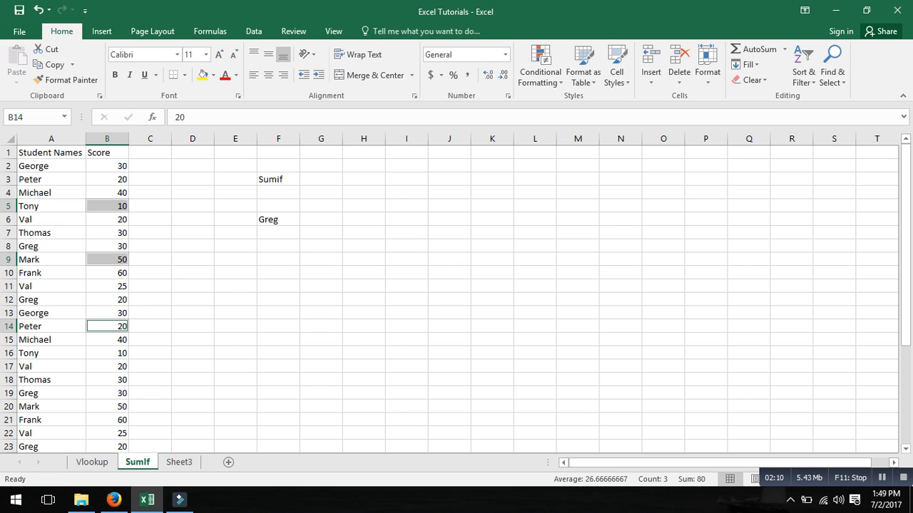
- Insert a SUMIF function in cell G6 with range A:A, criteria F6 and sum range B:B
click(321, 219)
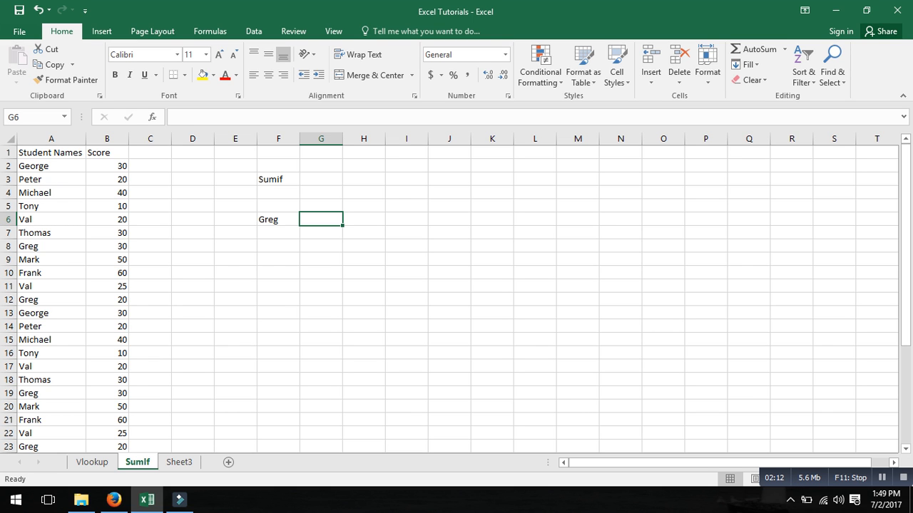
click(152, 117)
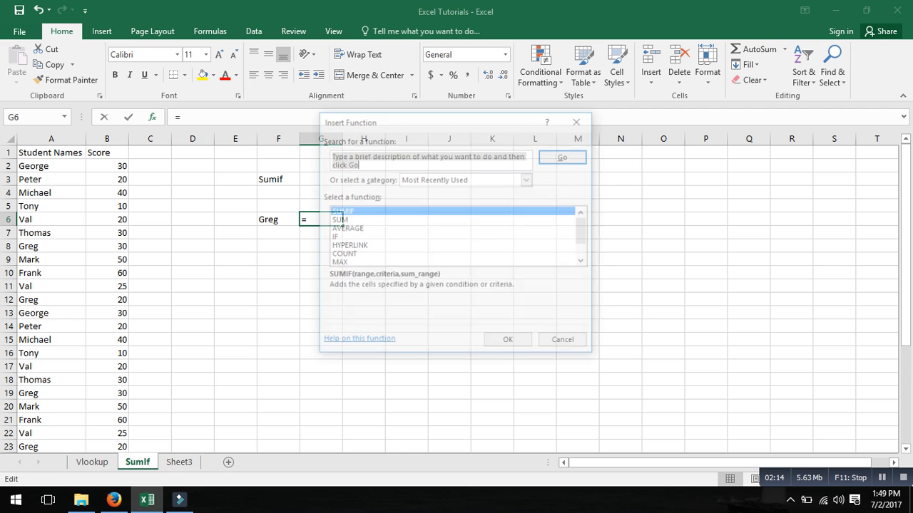
click(509, 343)
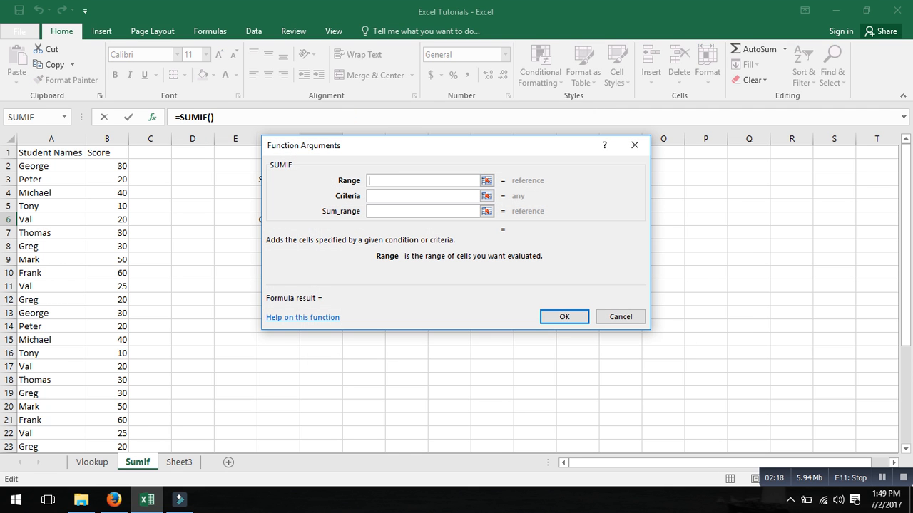
drag(442, 145, 541, 144)
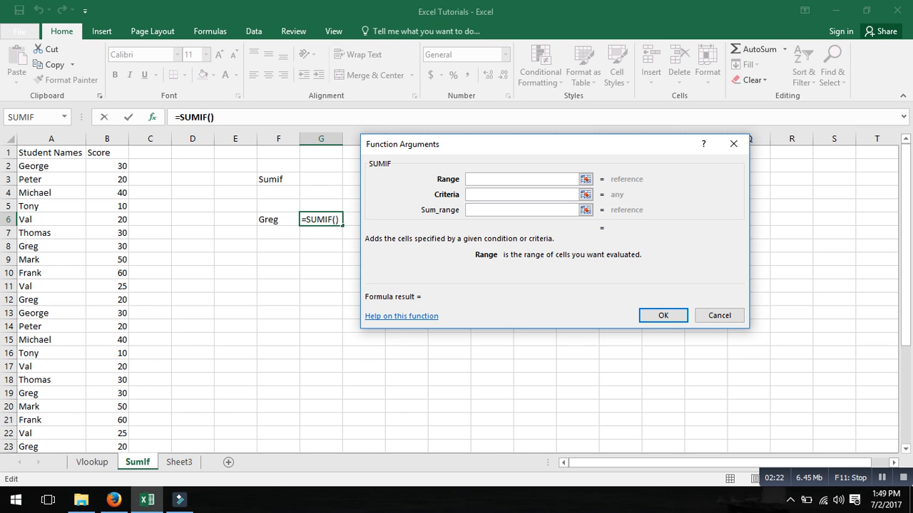
click(51, 138)
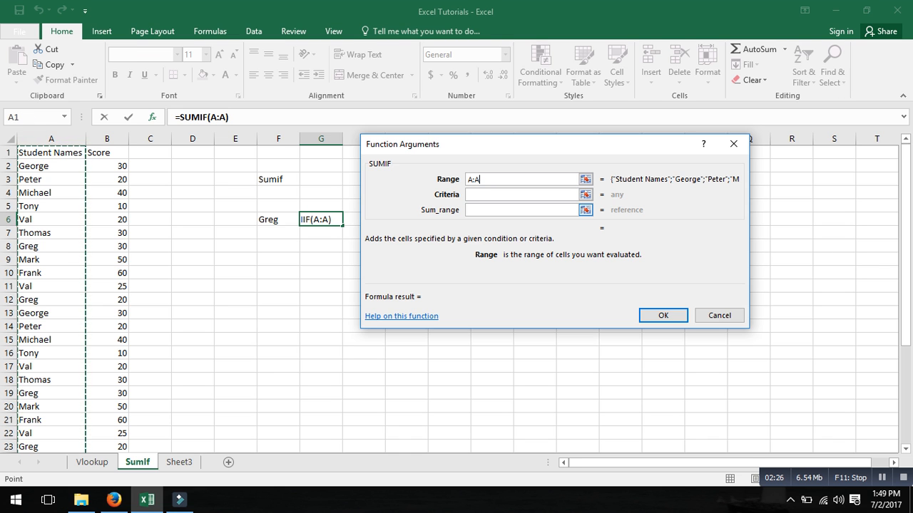
key(Tab)
click(278, 220)
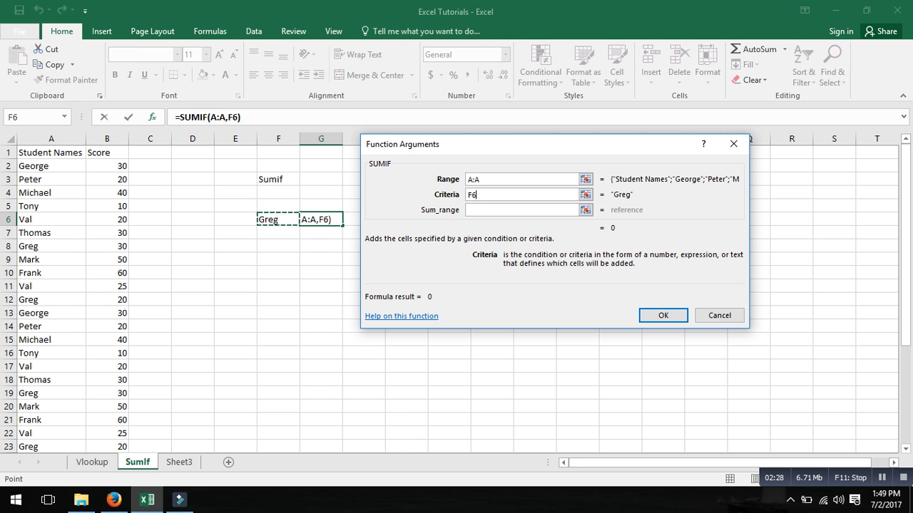
key(Tab)
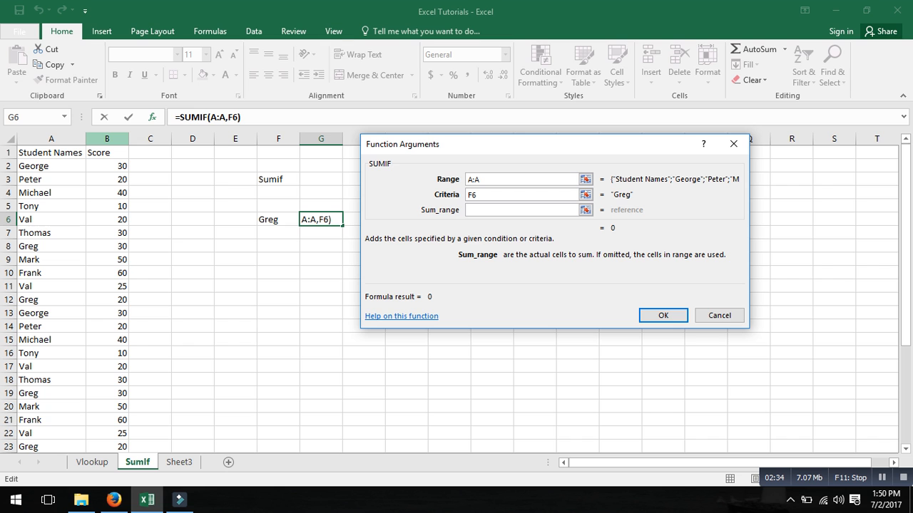
click(107, 139)
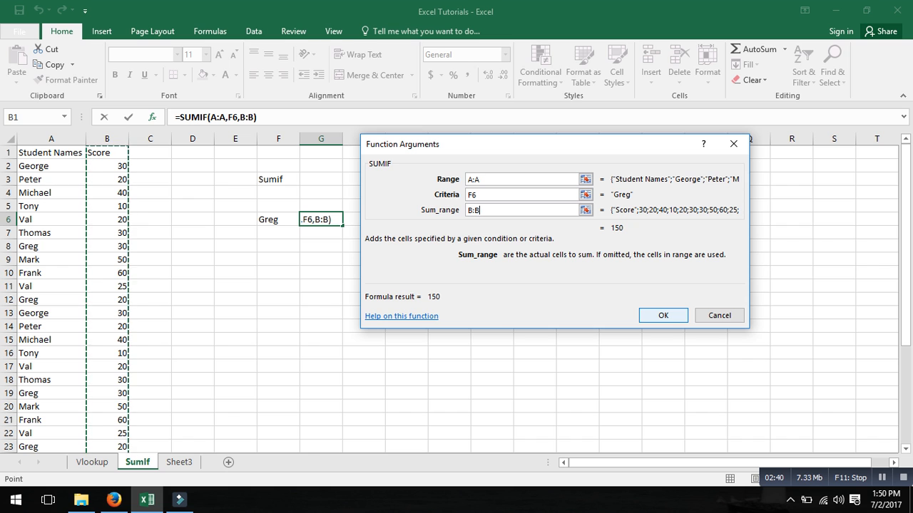
click(663, 316)
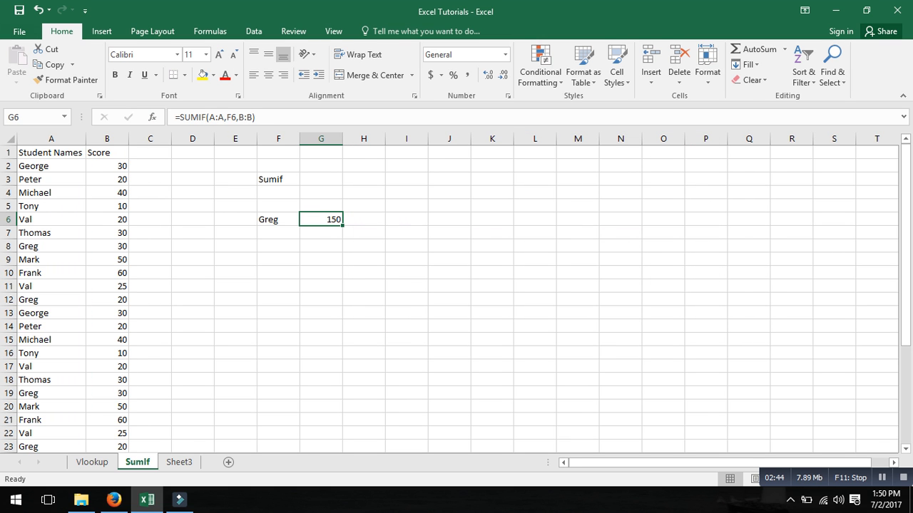
- Add filters to the Student Names and Score headers in columns A and B
drag(107, 138, 51, 139)
key(alt+d)
key(f)
key(f)
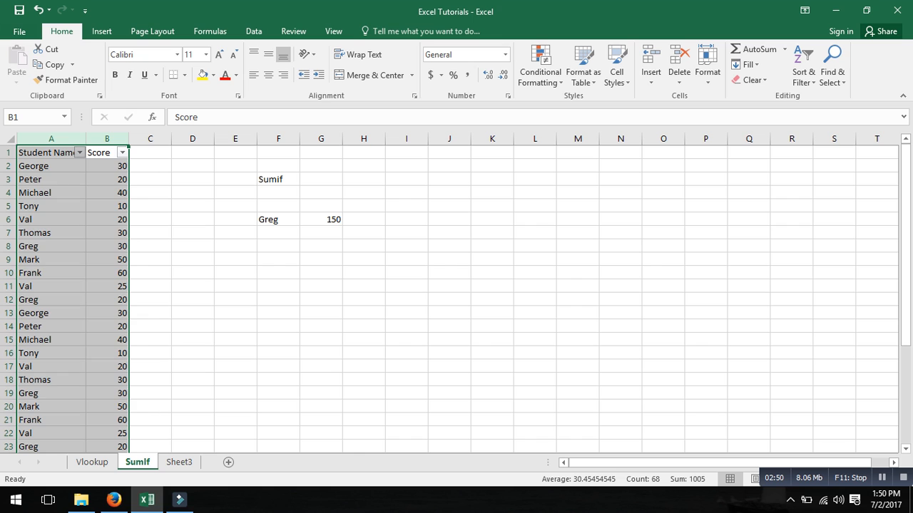
- Filter Student Names to only the student entered in F6 and select the remaining scores to check their sum
click(80, 153)
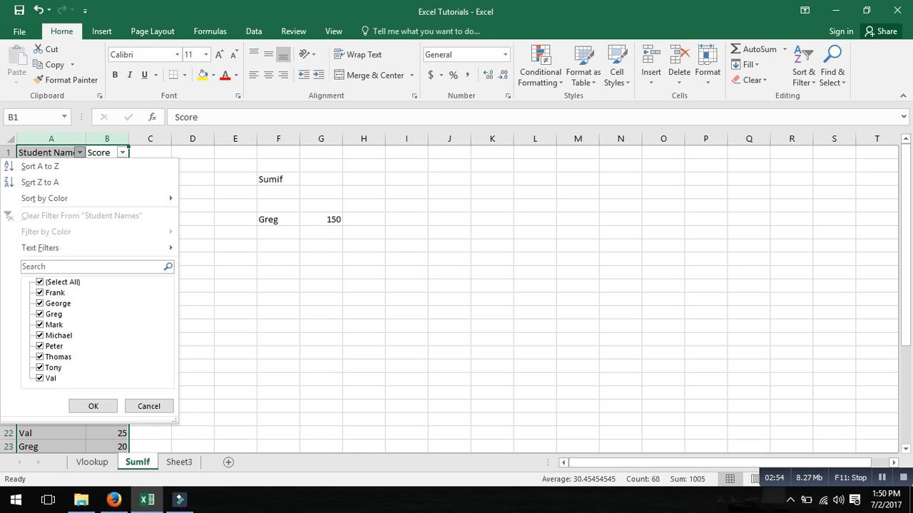
click(40, 282)
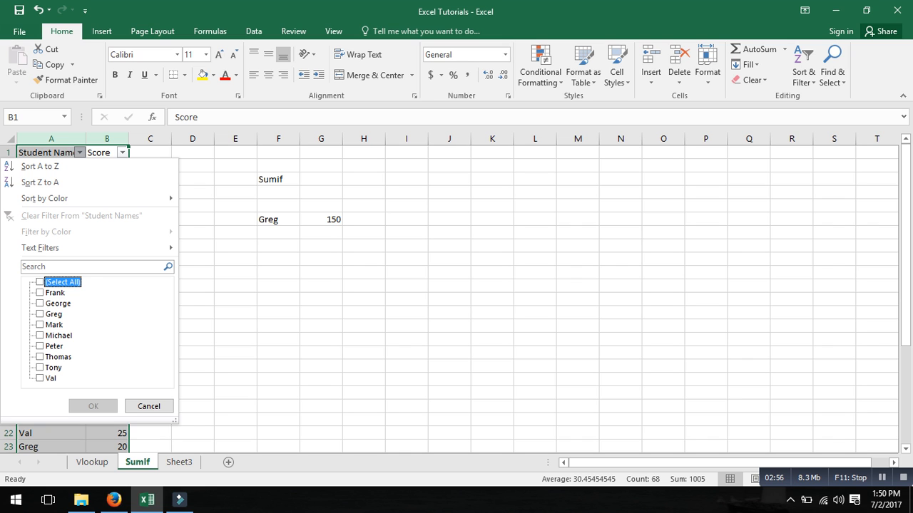
click(40, 313)
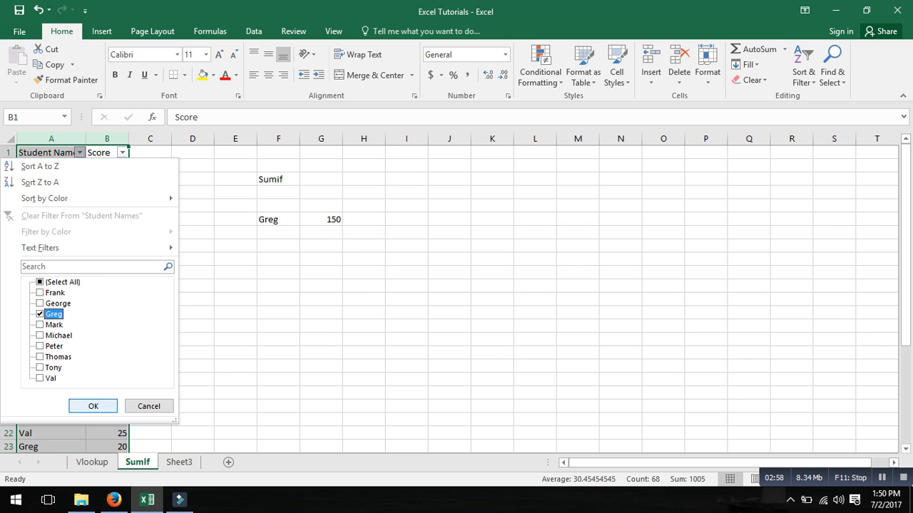
key(Return)
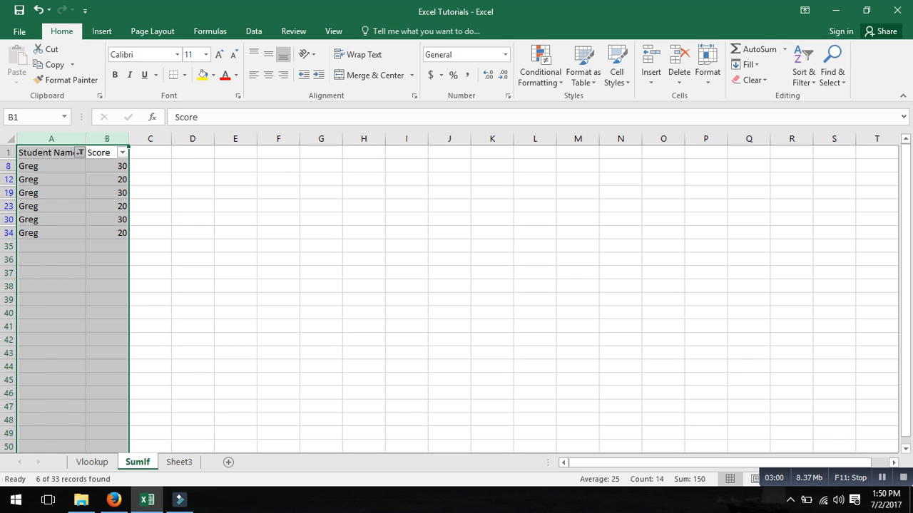
drag(106, 166, 107, 235)
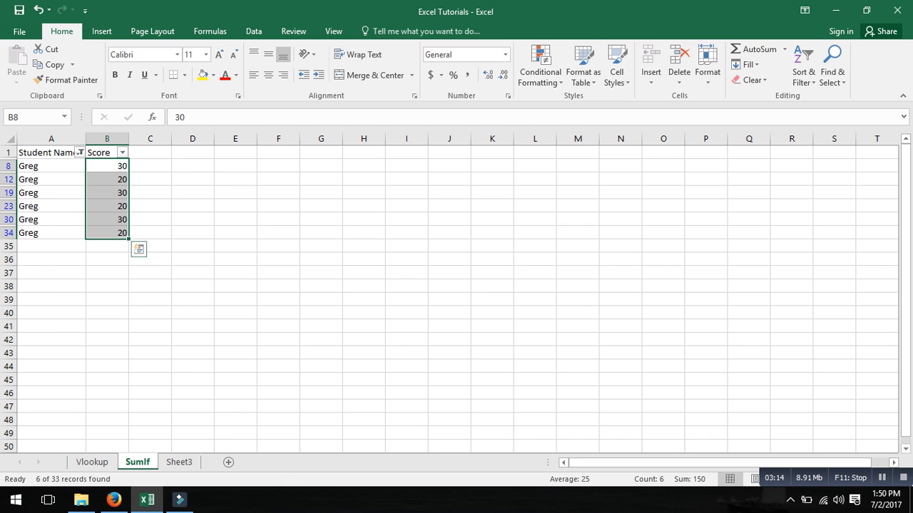
- Reset the Student Names filter to show all students again
click(81, 152)
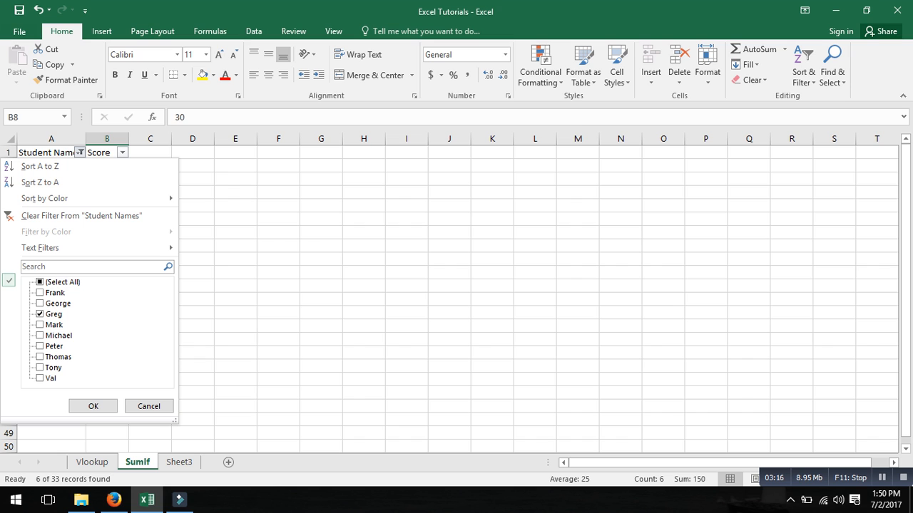
click(40, 281)
click(94, 406)
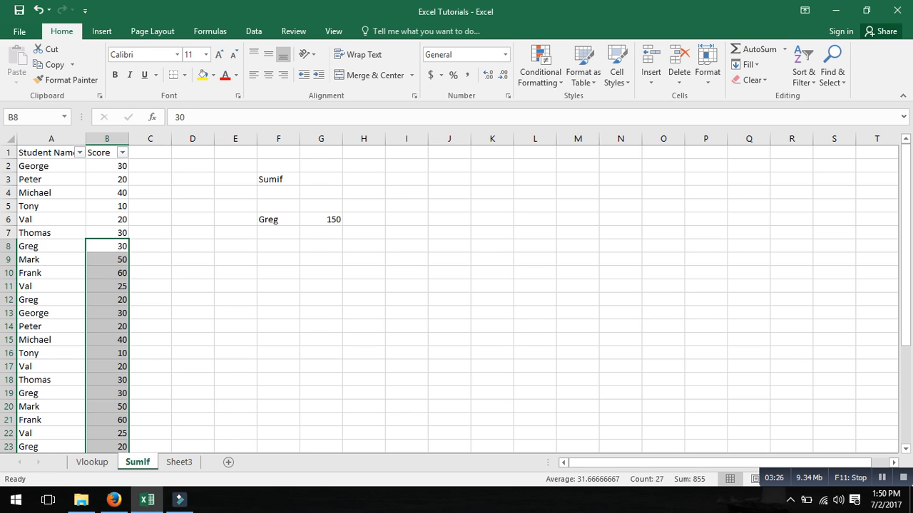
- Enter the formula =sumif(A:A,F6,B:B) directly in cell H6 and compare it with the SUMIF formula in G6
click(278, 220)
click(321, 219)
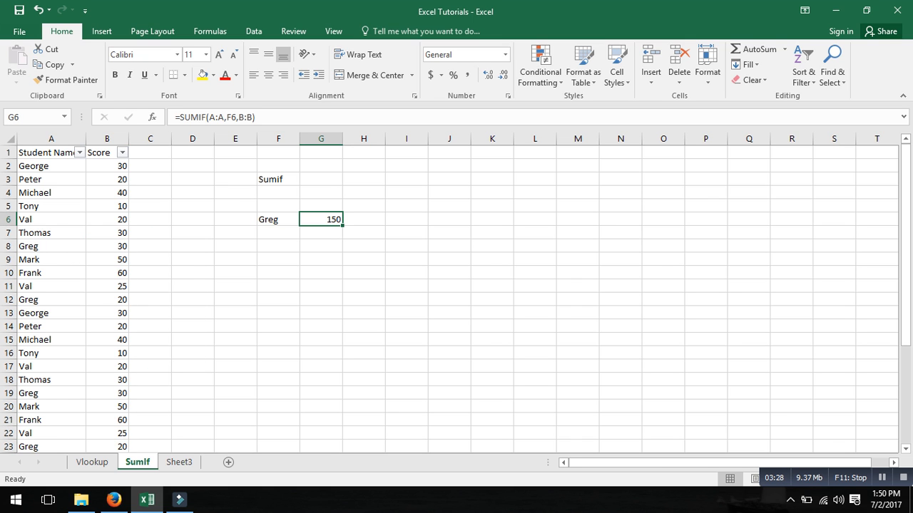
click(364, 219)
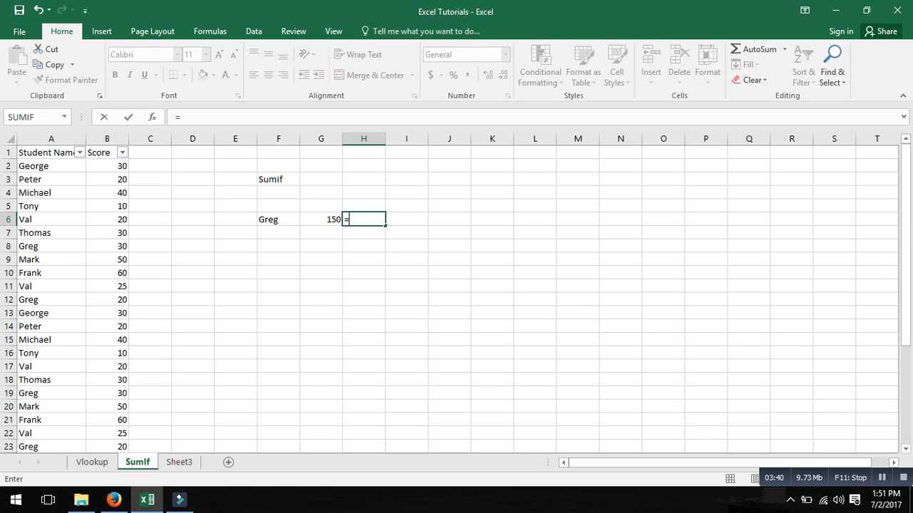
text(su)
text(mfi)
key(BackSpace)
key(BackSpace)
text(if()
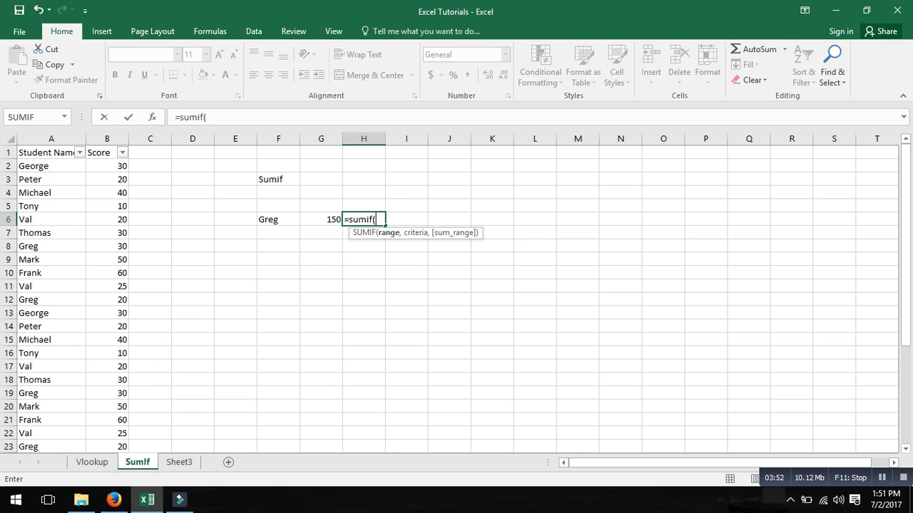
click(51, 139)
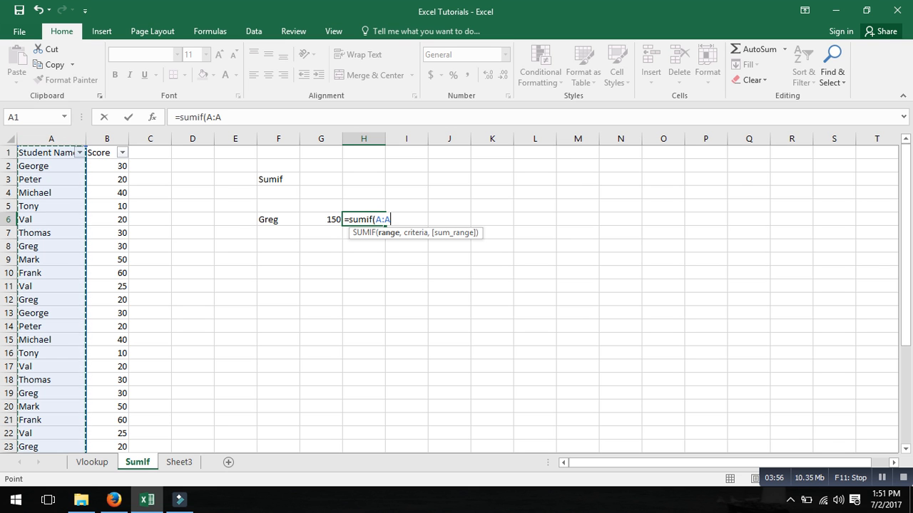
text(,)
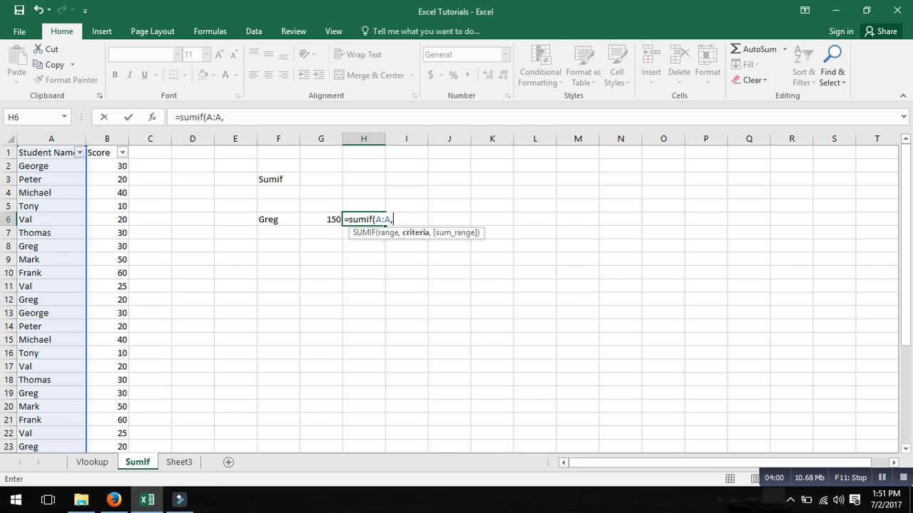
click(278, 218)
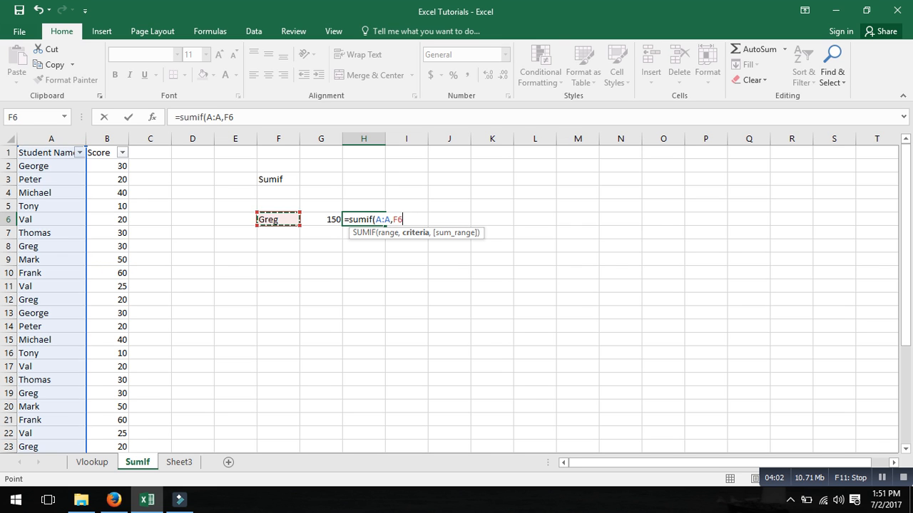
text(,)
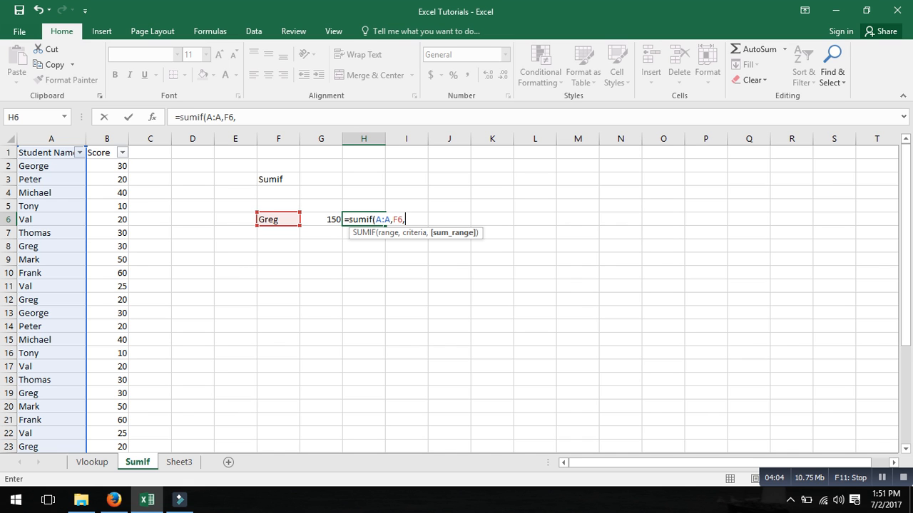
click(107, 138)
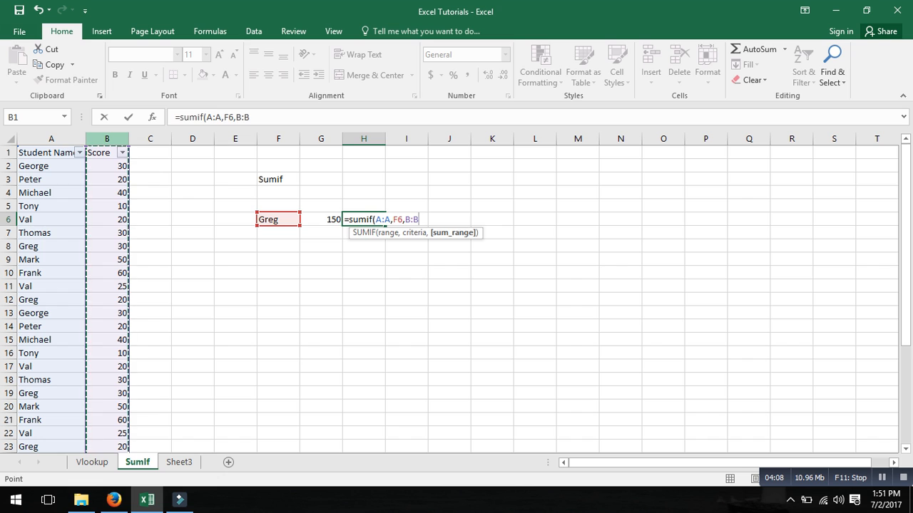
key(Return)
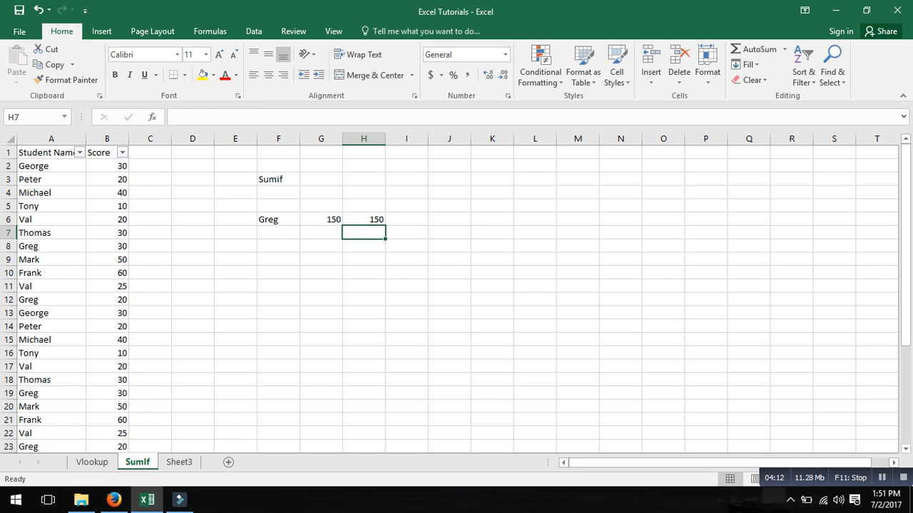
click(321, 219)
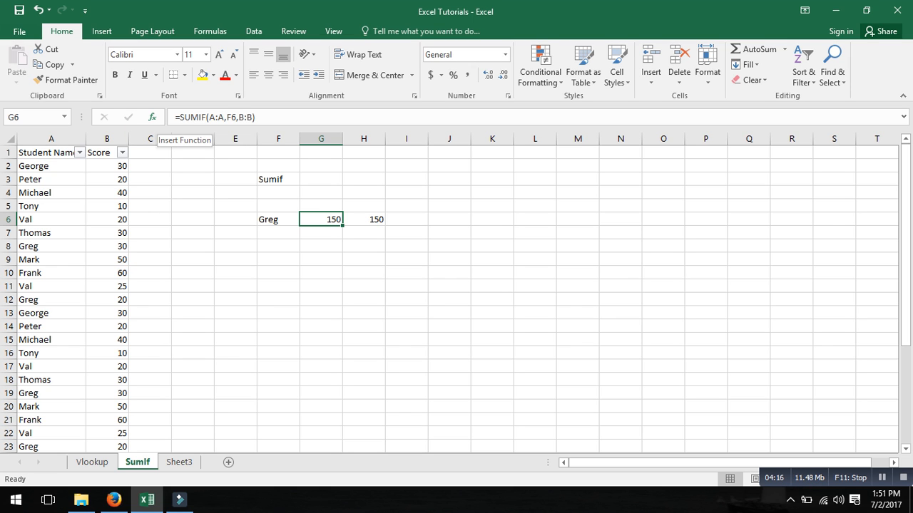
click(364, 220)
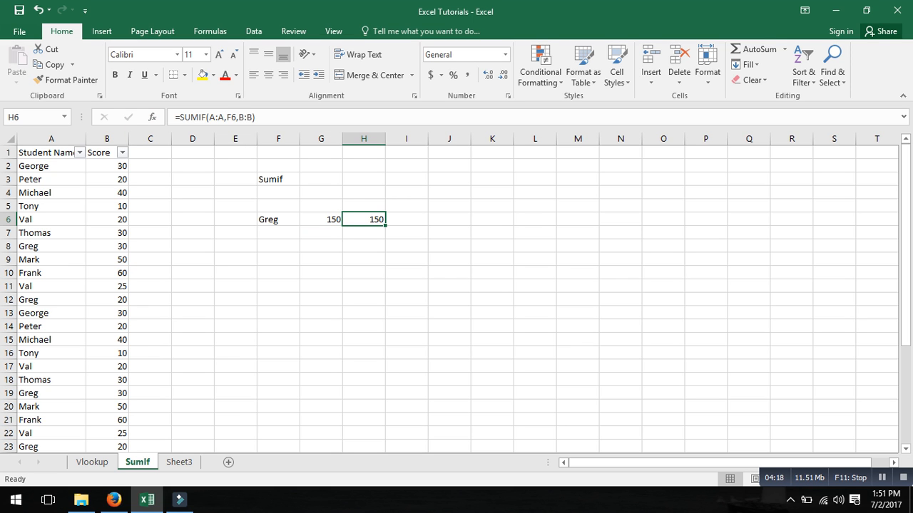